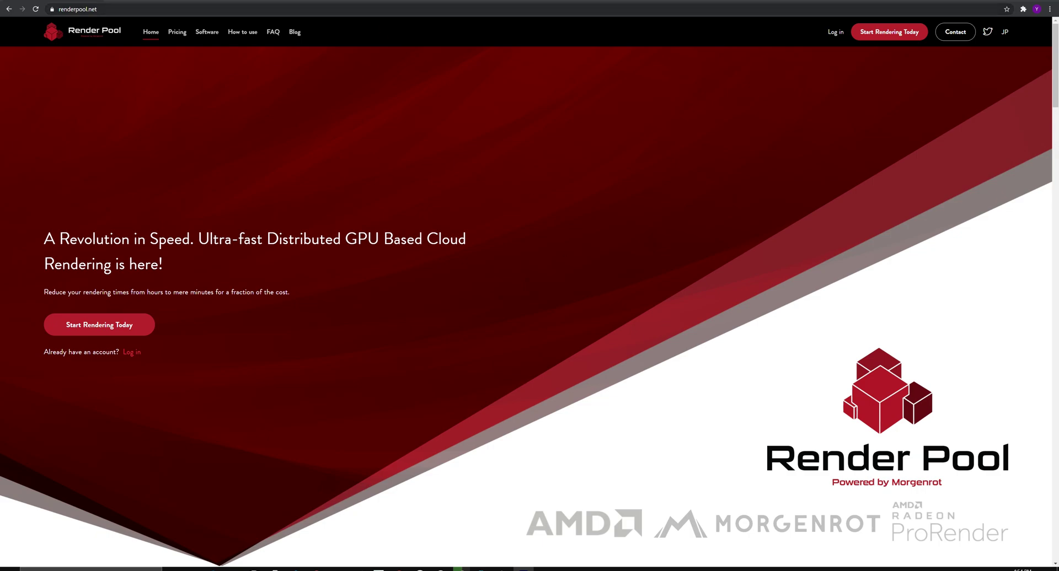
- Select the renderpool.net address in the address bar to begin logging in
click(158, 10)
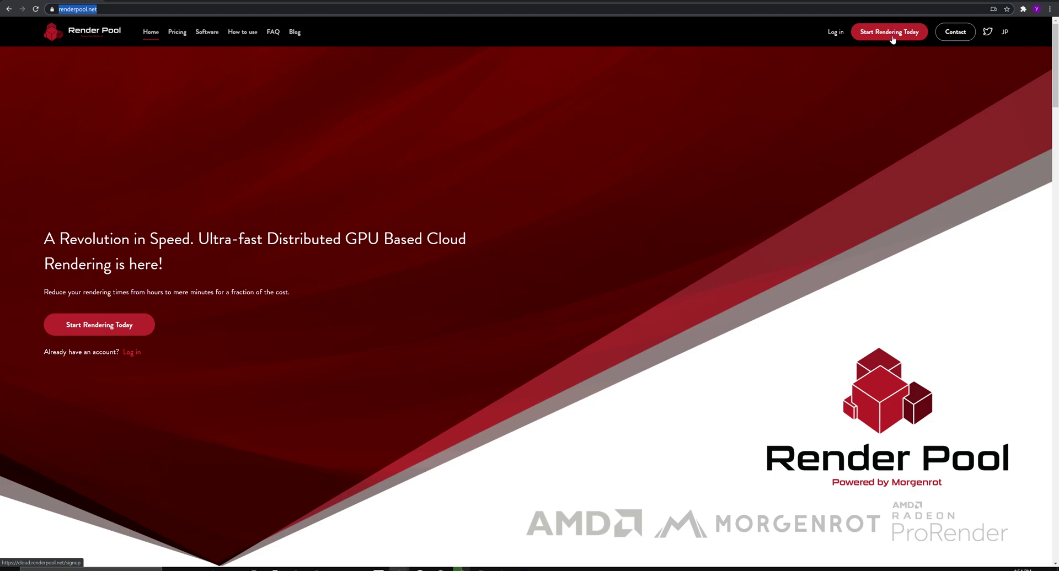
click(834, 33)
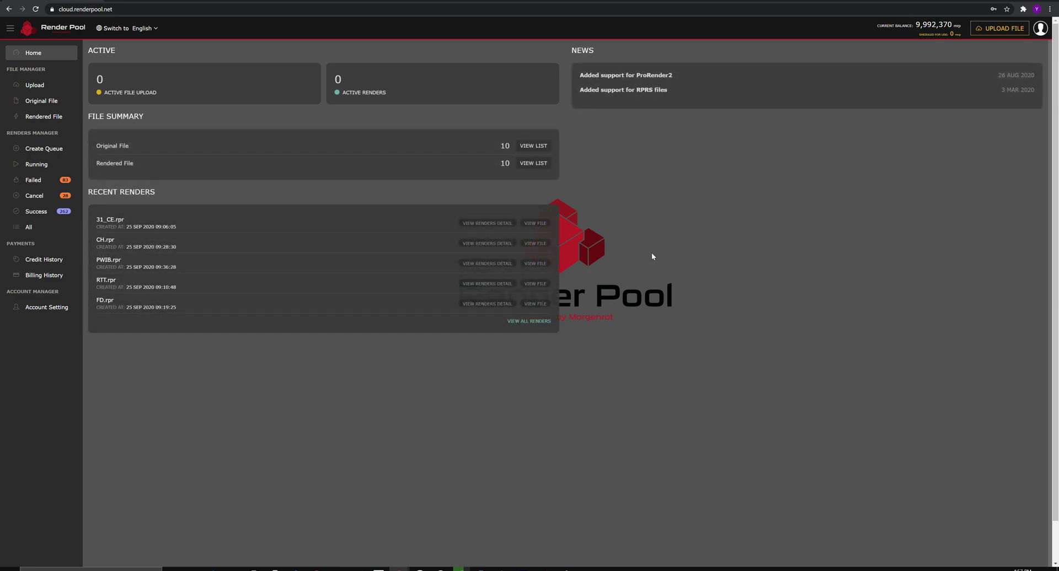
drag(916, 24, 957, 26)
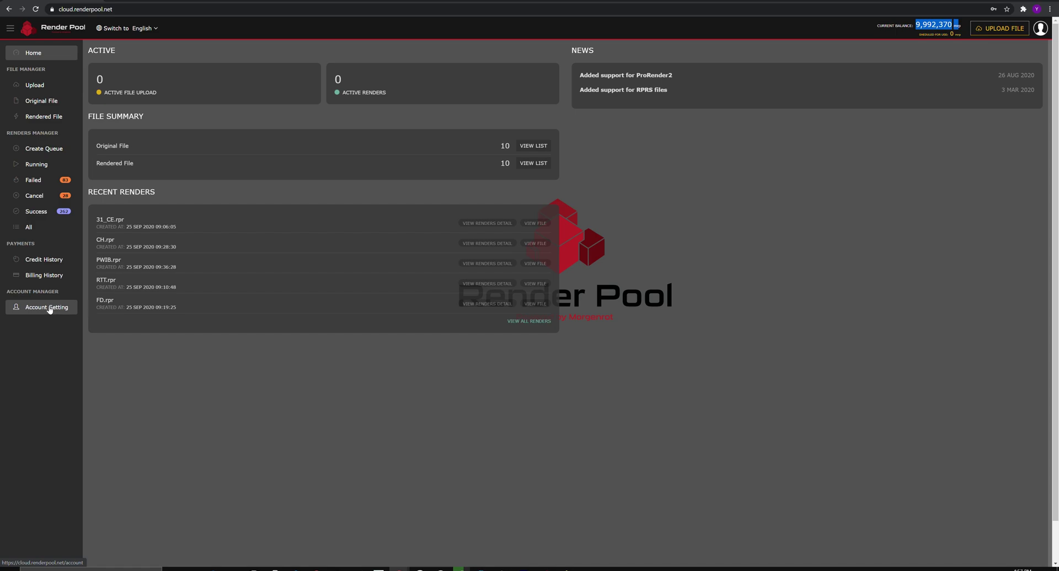
- Drop Emission_Sign_Animation.zip (641.1 MB) onto the Upload page and upload it to 100%
click(57, 89)
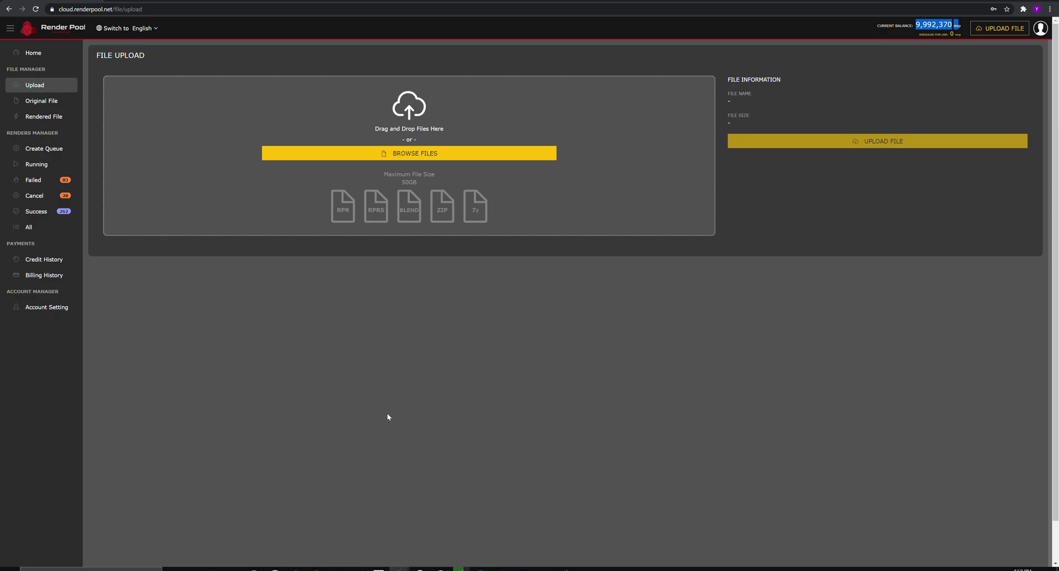
click(428, 159)
drag(227, 491, 369, 175)
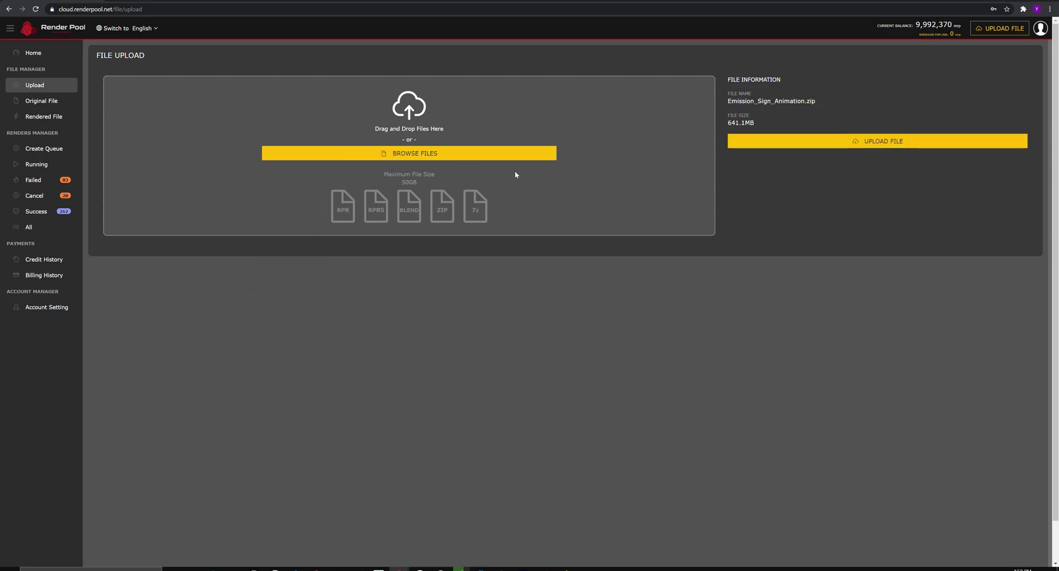
click(782, 149)
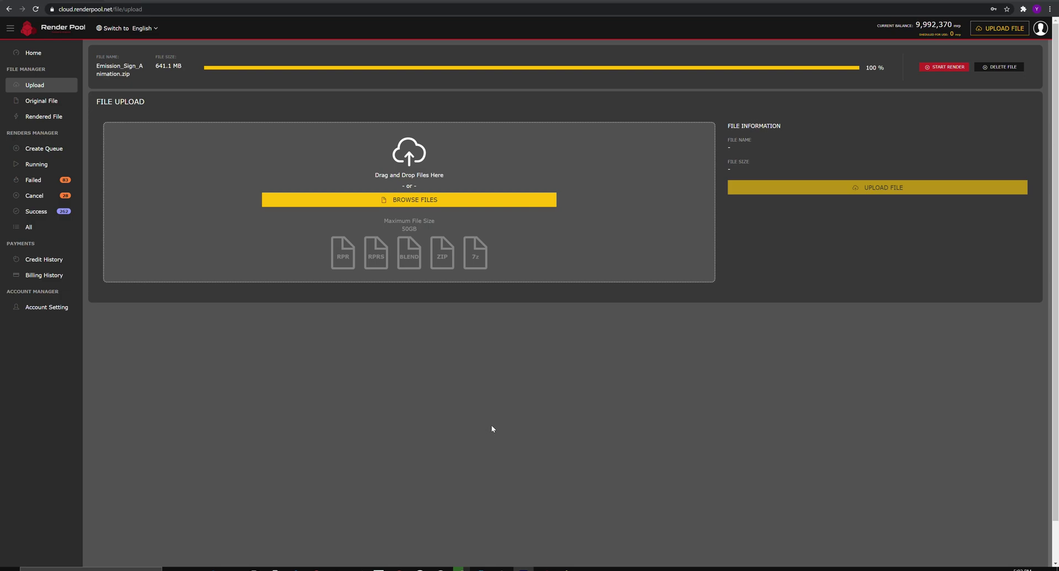
- Start a render of the zip at the 1920x1080 (Full HD) preset with 512 iterations
click(942, 68)
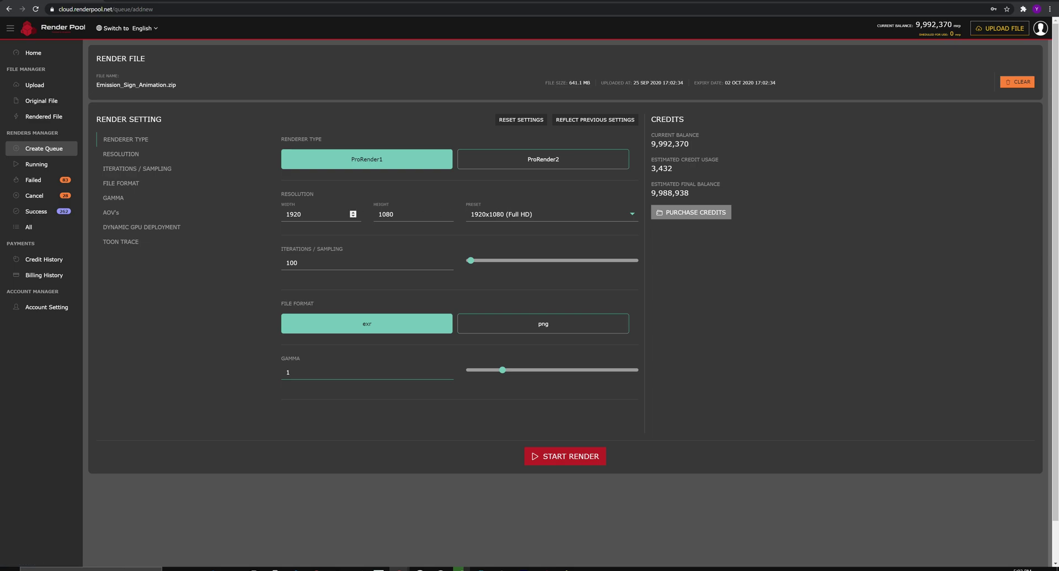
click(505, 217)
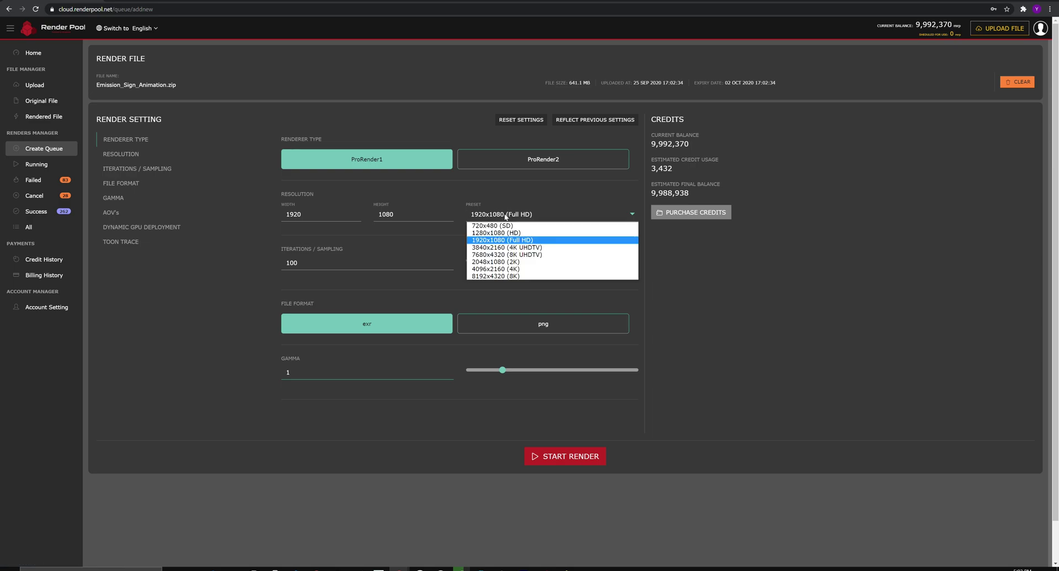
click(519, 241)
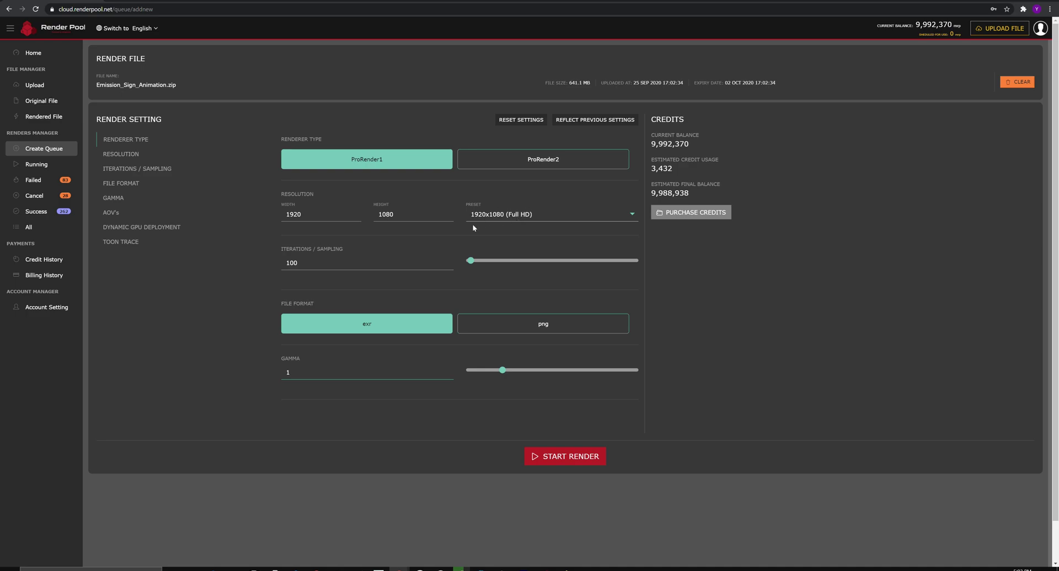
double_click(293, 263)
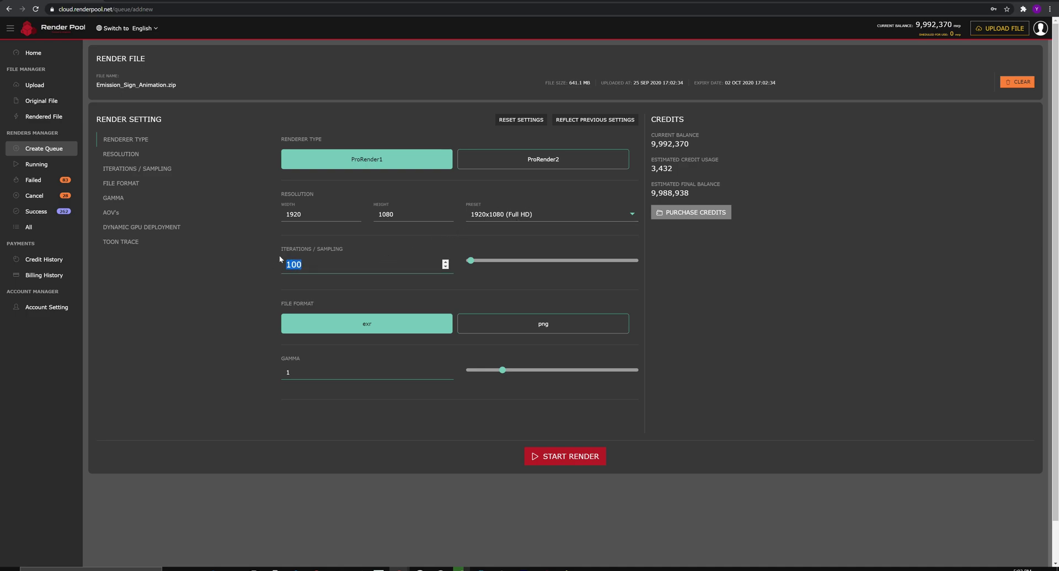
text(512)
- Set the output file format to png with gamma 2.2
click(498, 328)
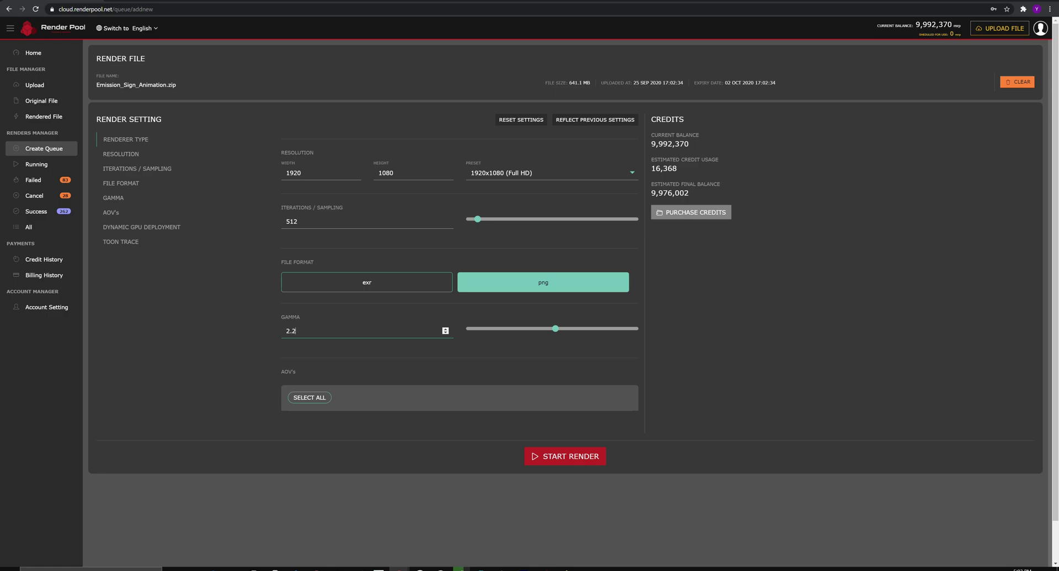
drag(309, 333, 262, 332)
scroll(332, 334, down, 3)
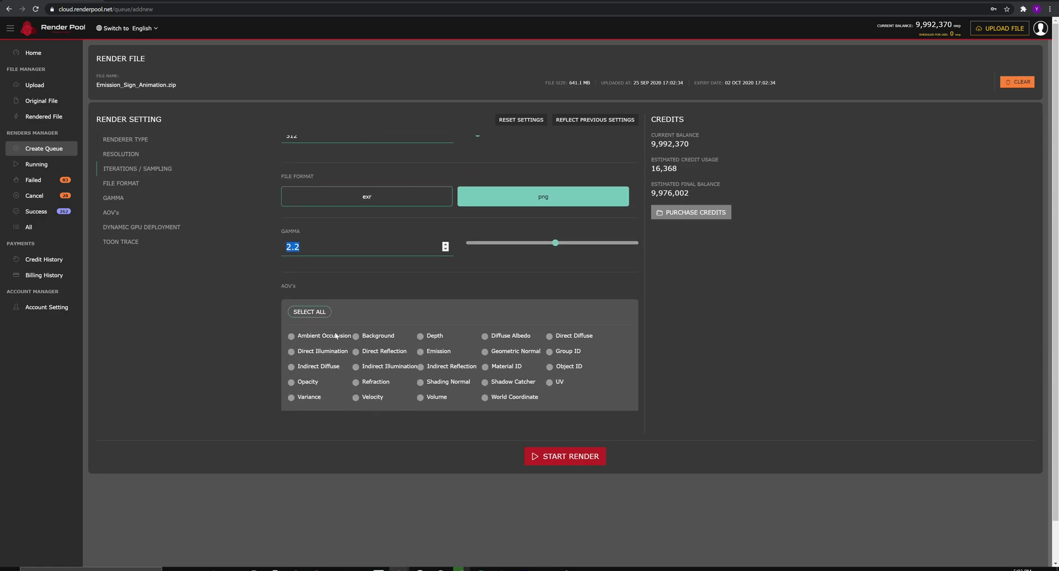
scroll(337, 330, down, 1)
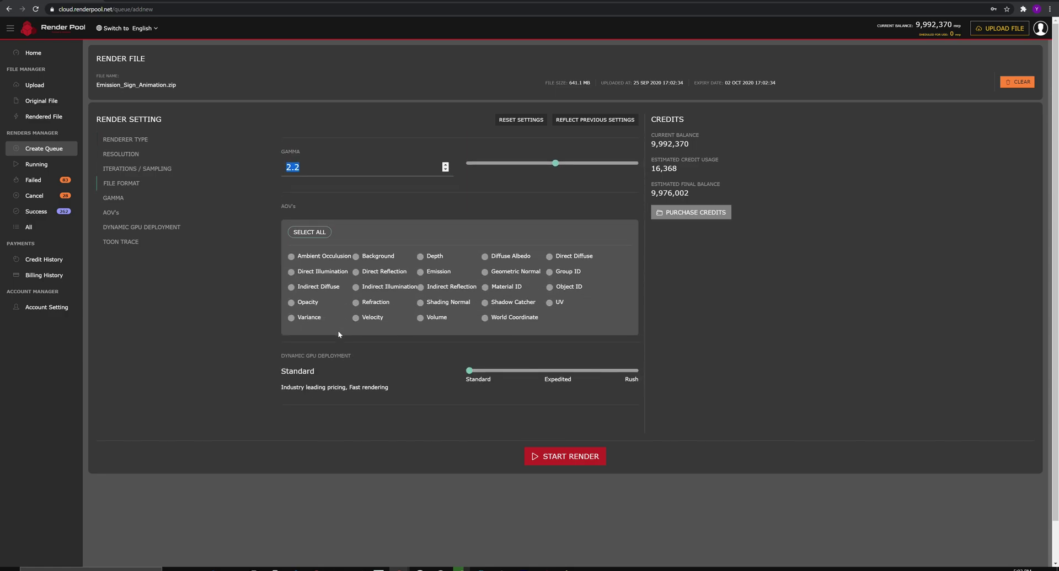
- Tick the Ambient Occlusion and Direct Reflection AOV passes, leaving Object ID unticked
click(292, 256)
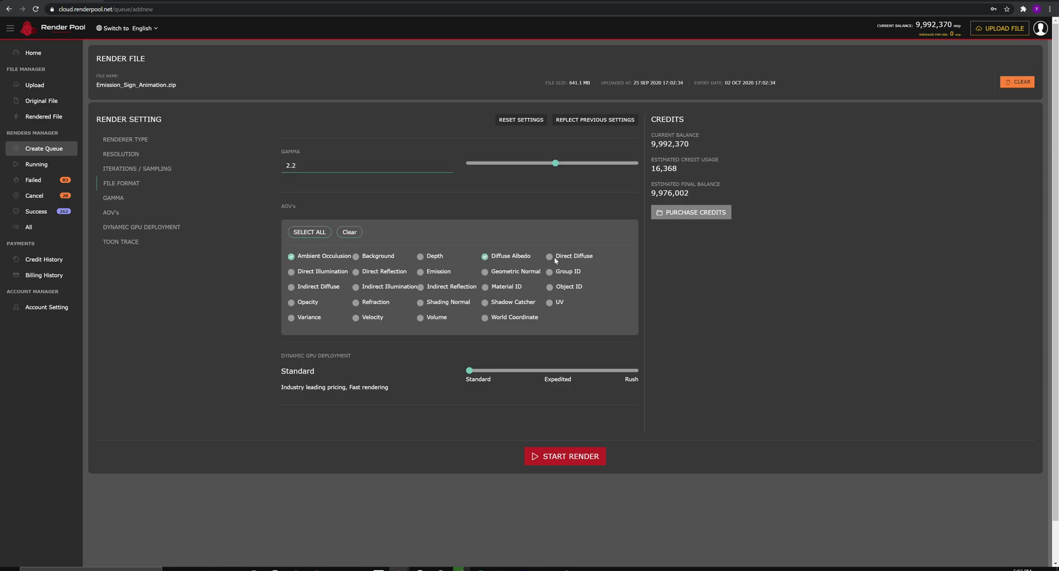
click(372, 273)
drag(565, 287, 557, 288)
click(549, 289)
scroll(539, 294, down, 3)
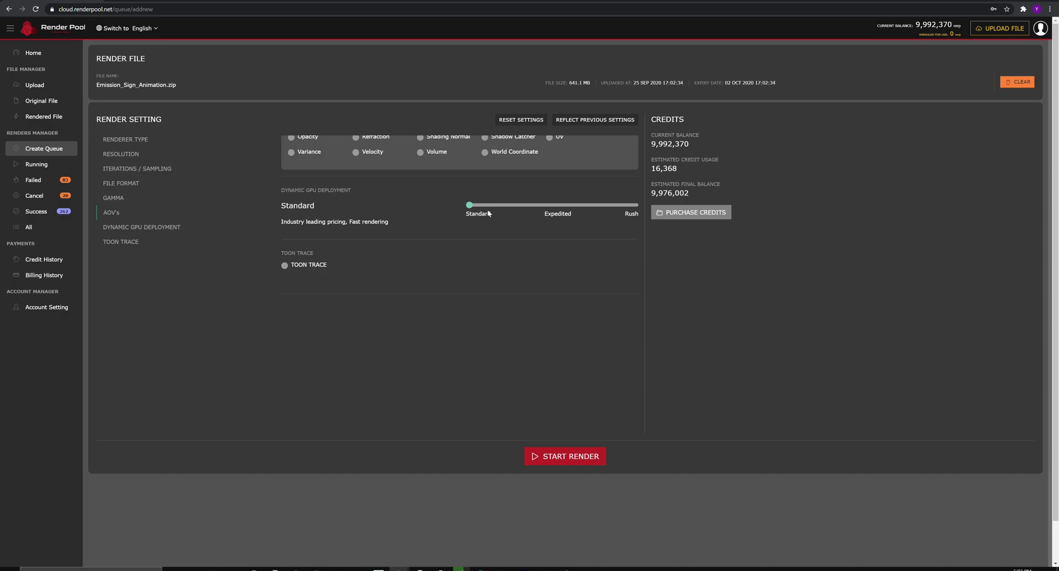
double_click(561, 213)
mouse_move(469, 205)
mouse_down()
mouse_move(635, 205)
mouse_move(463, 208)
mouse_up()
click(439, 208)
- Submit the render and watch the running job's frame-by-frame progress
click(548, 463)
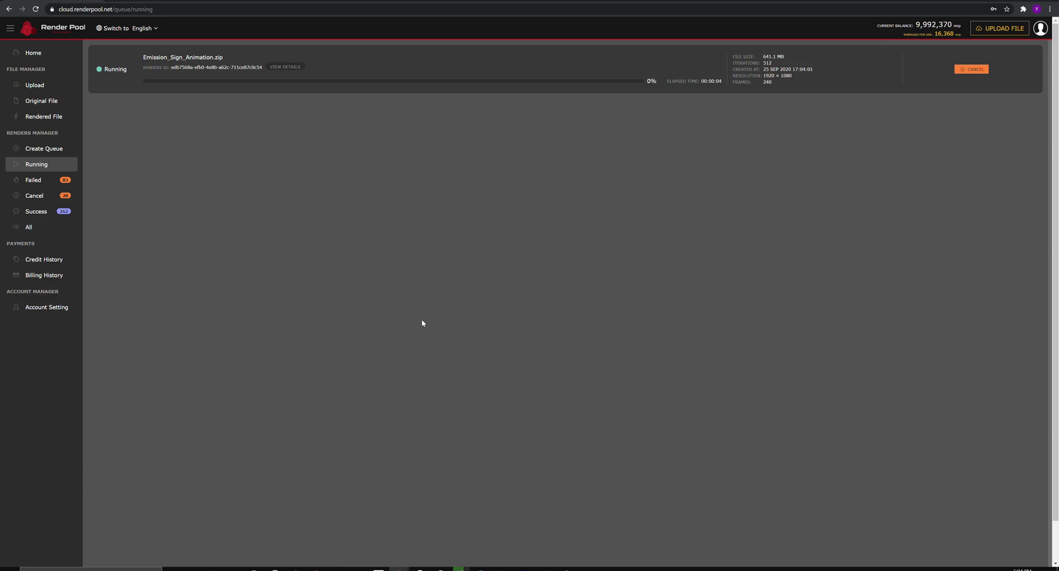
click(287, 67)
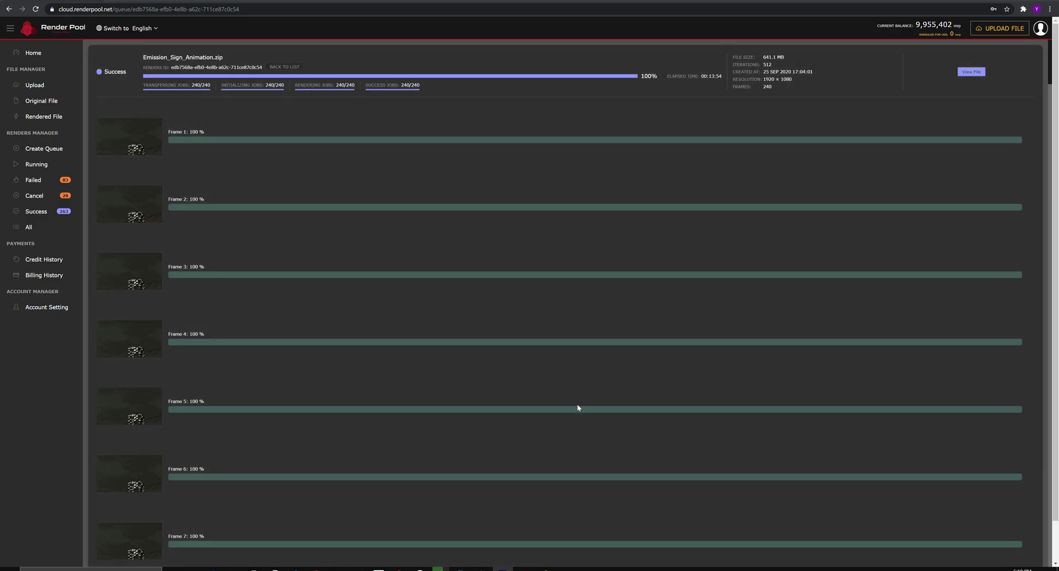
- Review the rendered file's details and available AOV passes, then close both popups
click(970, 72)
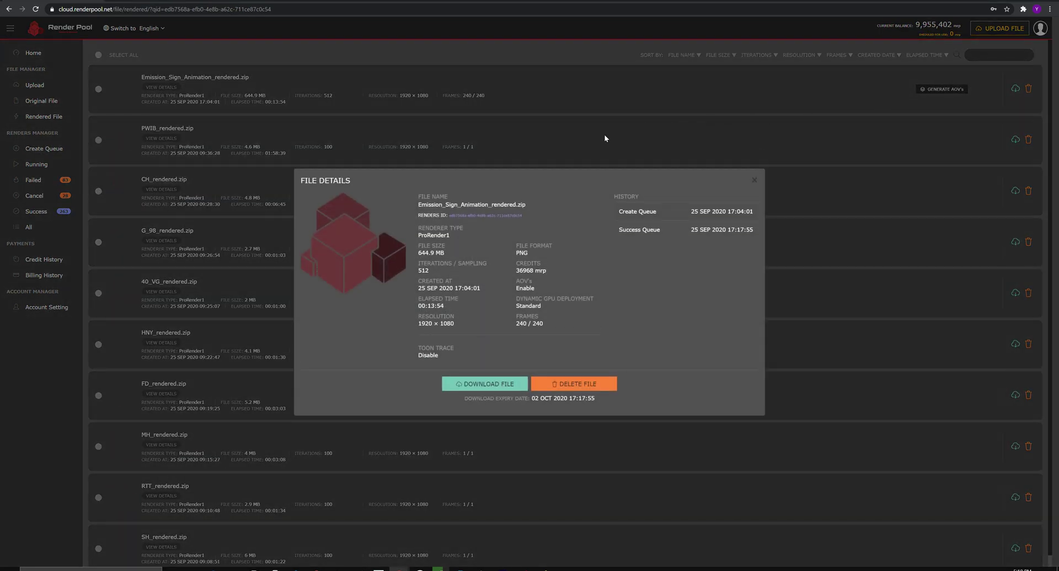
click(575, 143)
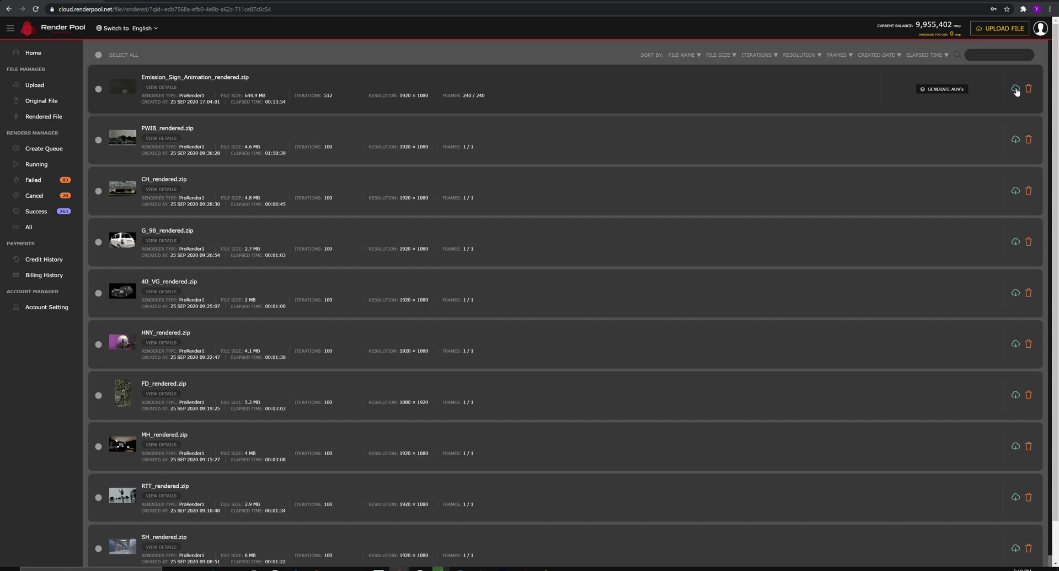
click(948, 93)
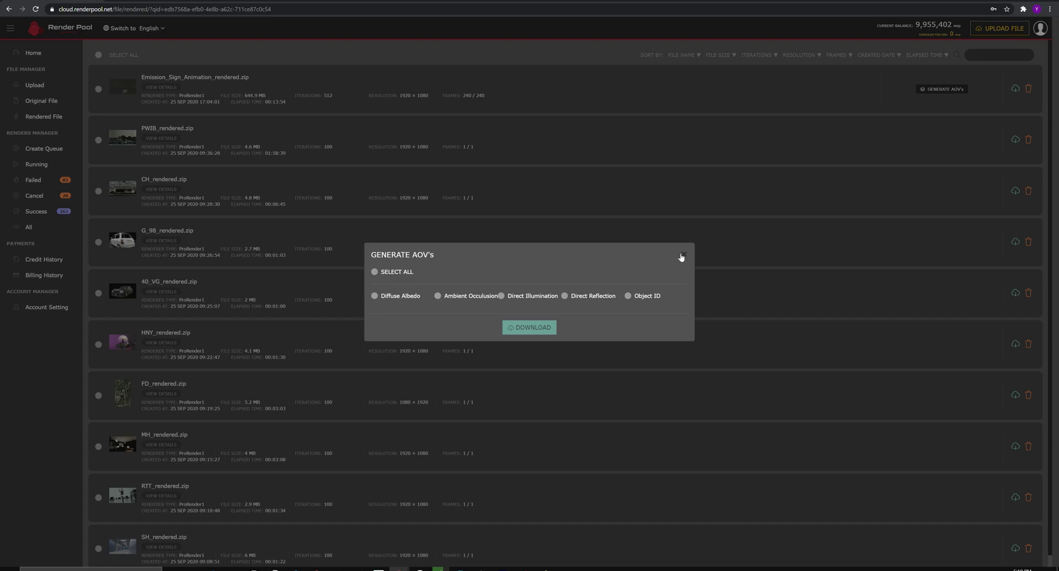
click(683, 256)
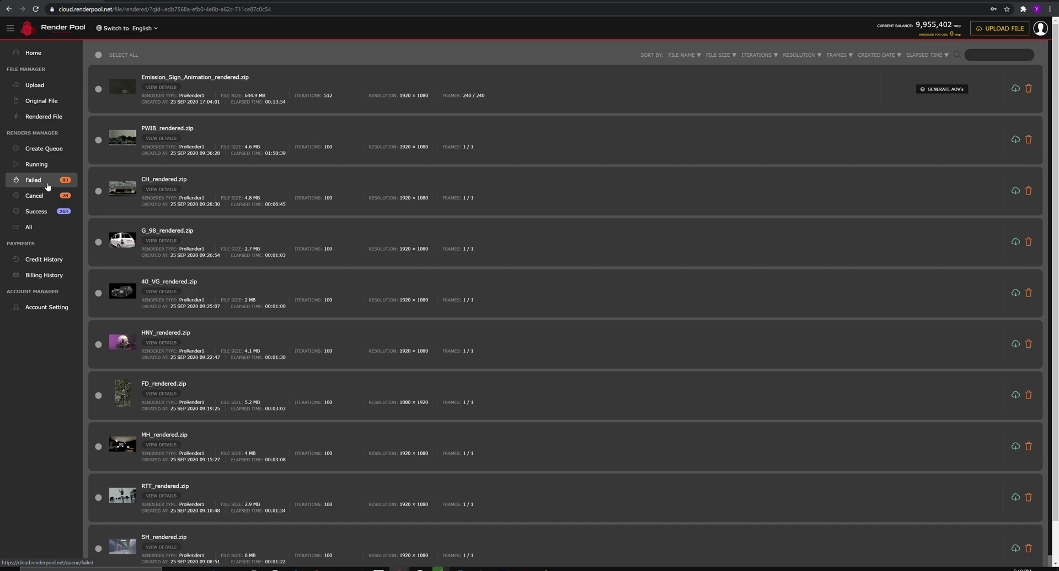
- From the Original File list, start another render of Emission_Sign_Animation.zip
click(42, 104)
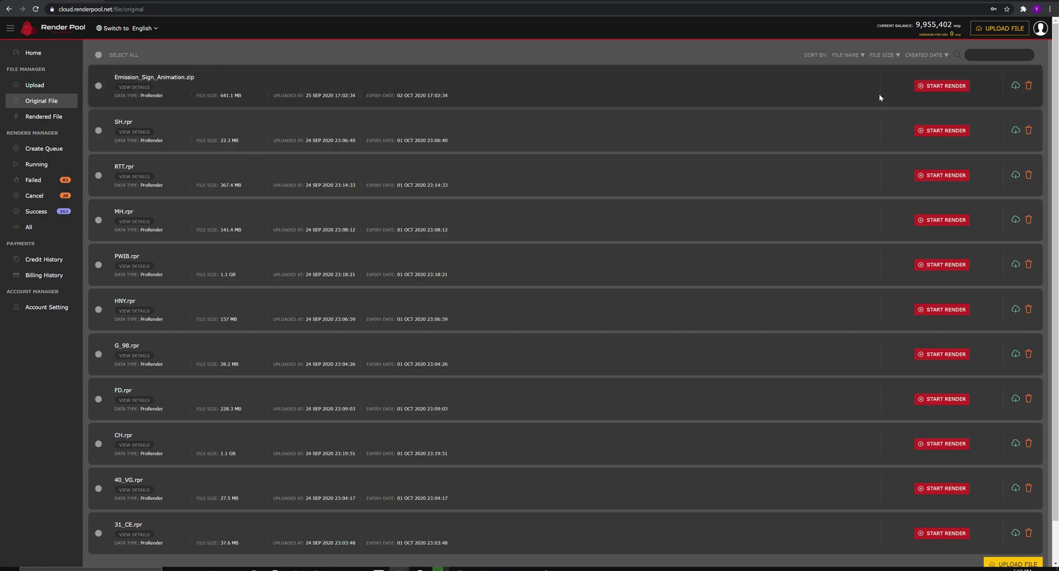
click(940, 87)
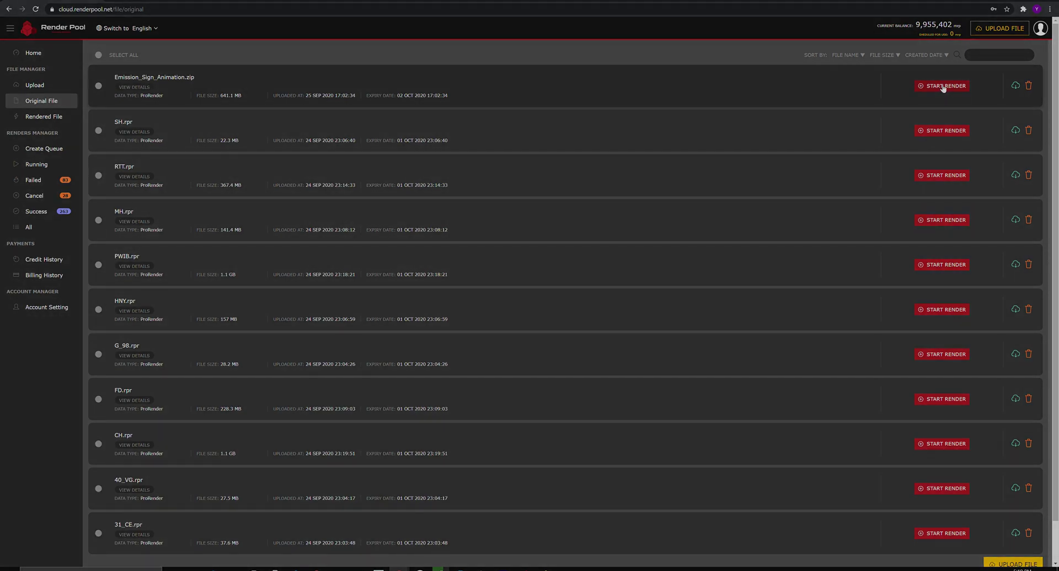